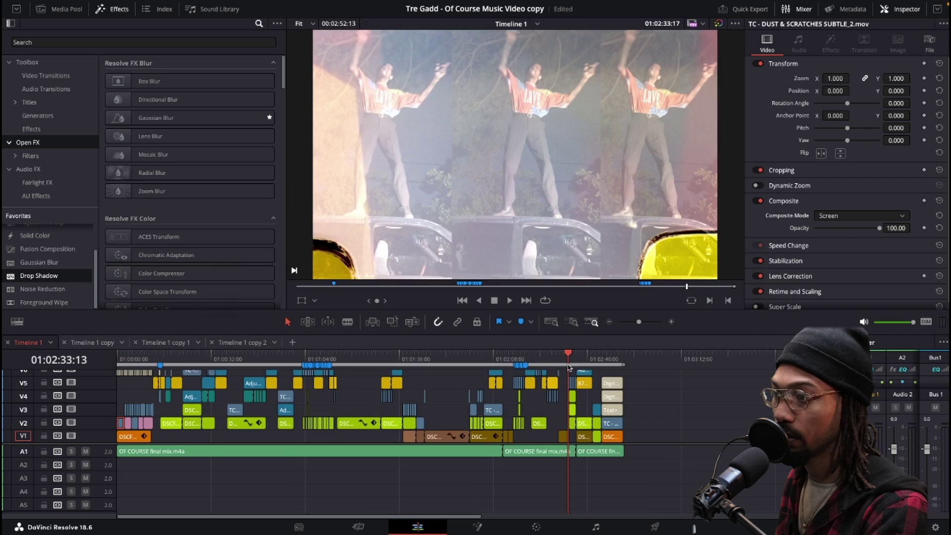
Play and scrub through the film burn section of the timeline around 01:02:33:23
{"action": "left_click", "coordinate": [569, 367]}
{"action": "scroll", "coordinate": [567, 407], "scroll_direction": "up", "scroll_amount": 2}
{"action": "key", "text": "space"}
{"action": "scroll", "coordinate": [568, 404], "scroll_direction": "up", "scroll_amount": 4}
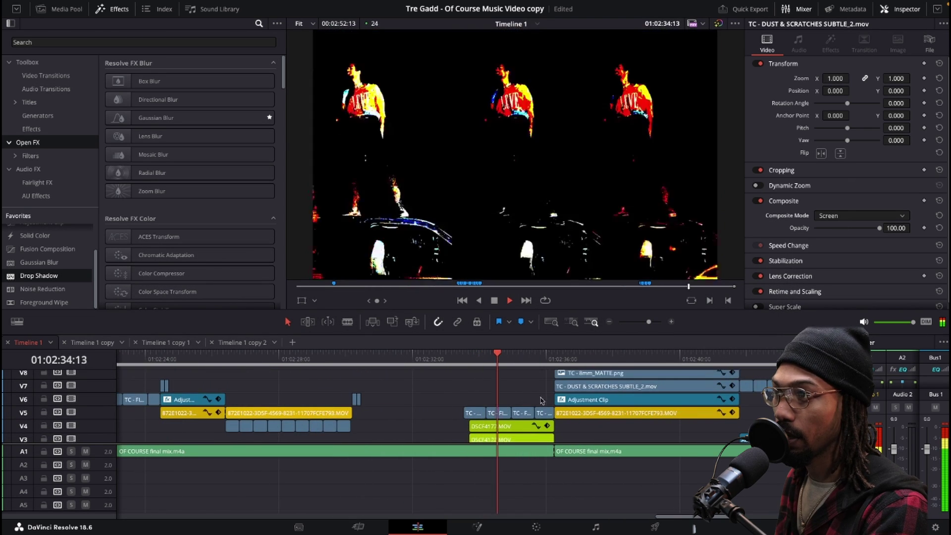
{"action": "scroll", "coordinate": [567, 404], "scroll_direction": "down", "scroll_amount": 2}
{"action": "key", "text": "space"}
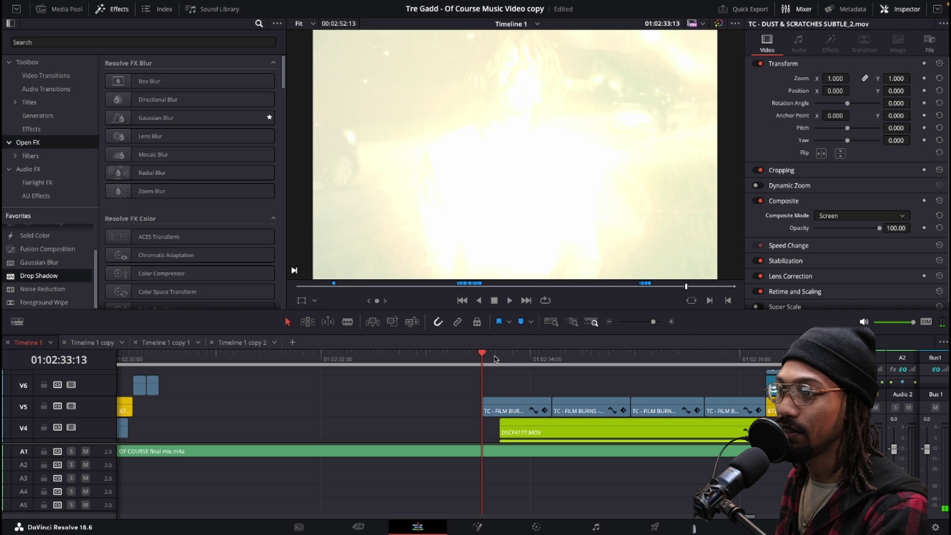
{"action": "left_click_drag", "start_coordinate": [496, 359], "coordinate": [526, 363]}
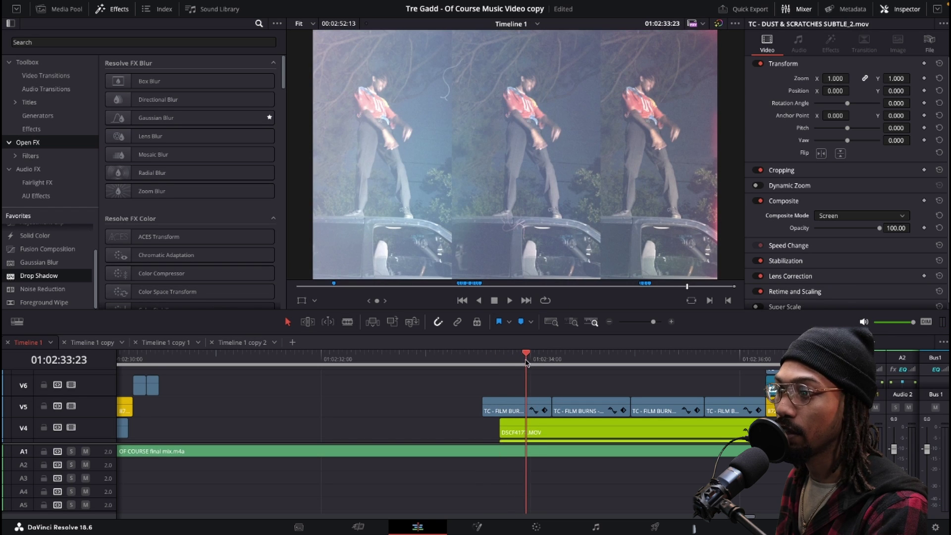
Set the first film burn clip on V5 to Normal composite mode and lower its opacity to 38.17
{"action": "scroll", "coordinate": [515, 392], "scroll_direction": "down", "scroll_amount": 1}
{"action": "left_click", "coordinate": [509, 398]}
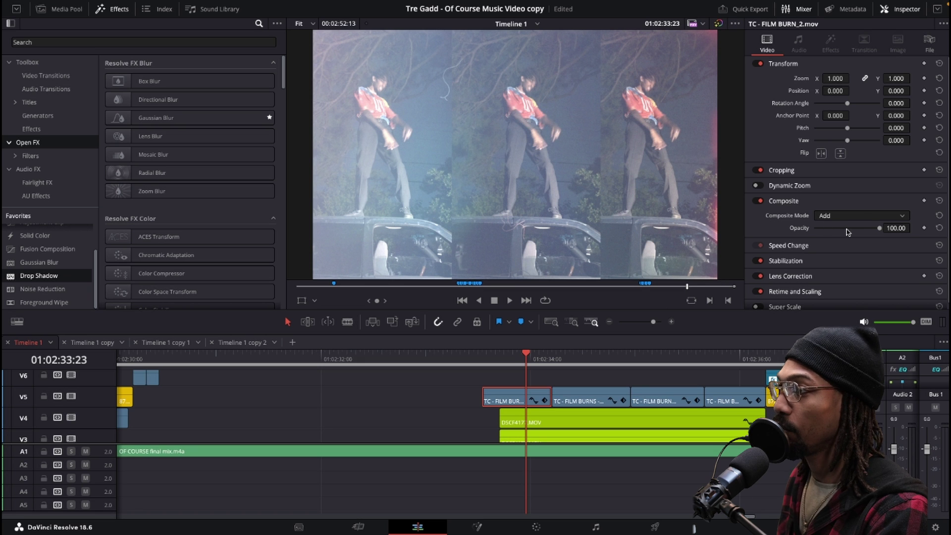
{"action": "left_click", "coordinate": [865, 215]}
{"action": "left_click", "coordinate": [842, 228]}
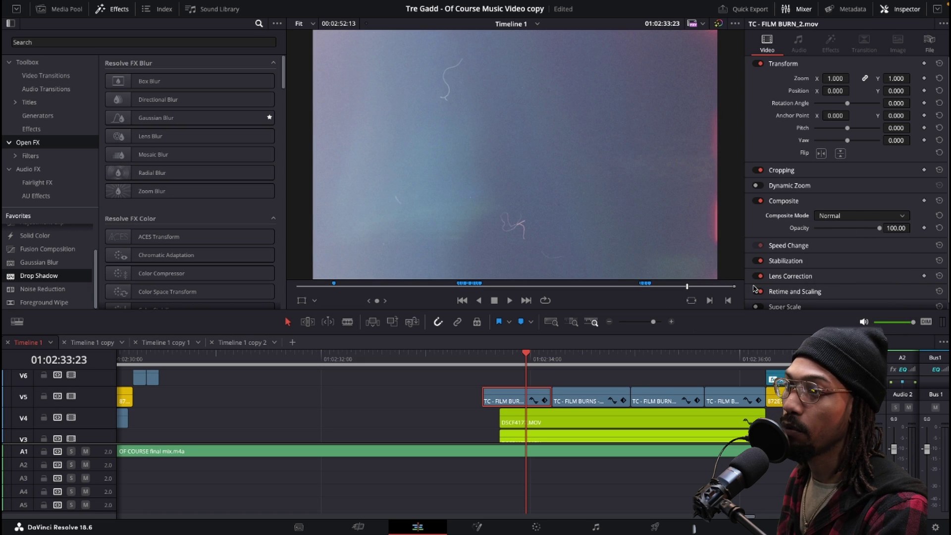
{"action": "left_click_drag", "start_coordinate": [499, 360], "coordinate": [515, 362]}
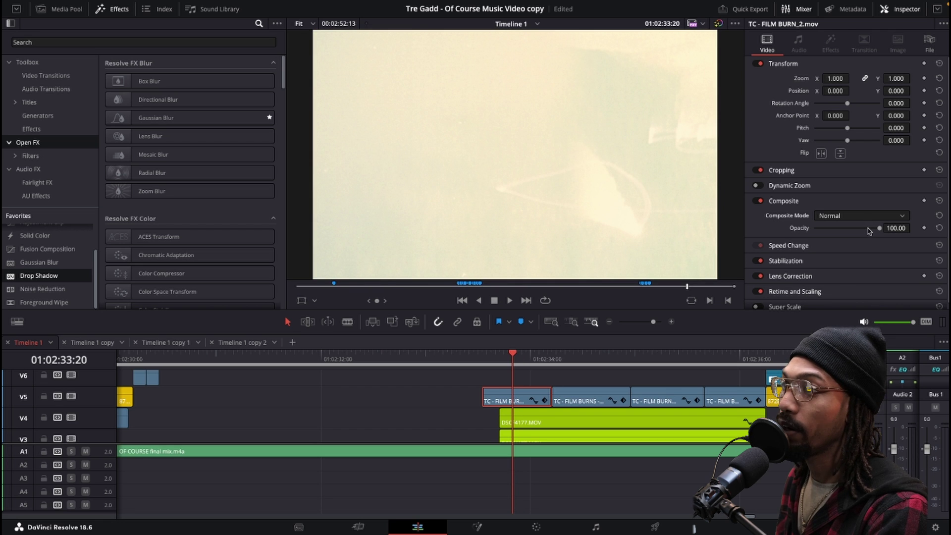
{"action": "left_click_drag", "start_coordinate": [870, 229], "coordinate": [841, 233]}
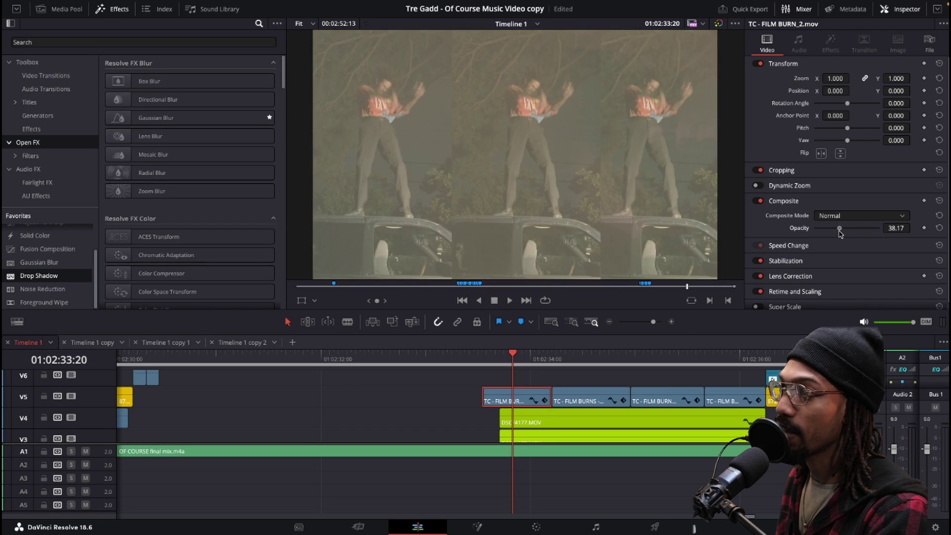
Play back the film burn section and inspect the composite mode of the second film burn clip on V5
{"action": "left_click_drag", "start_coordinate": [479, 361], "coordinate": [552, 360]}
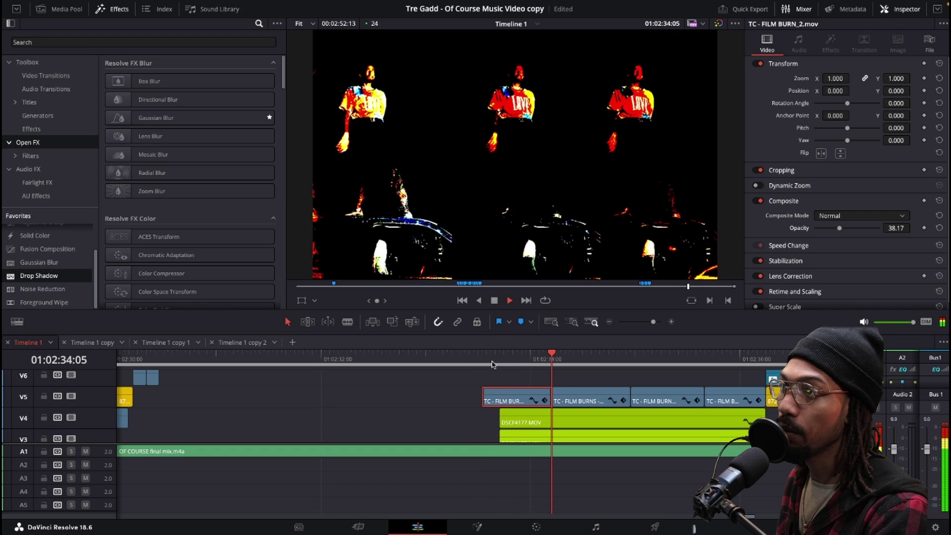
{"action": "left_click", "coordinate": [495, 363]}
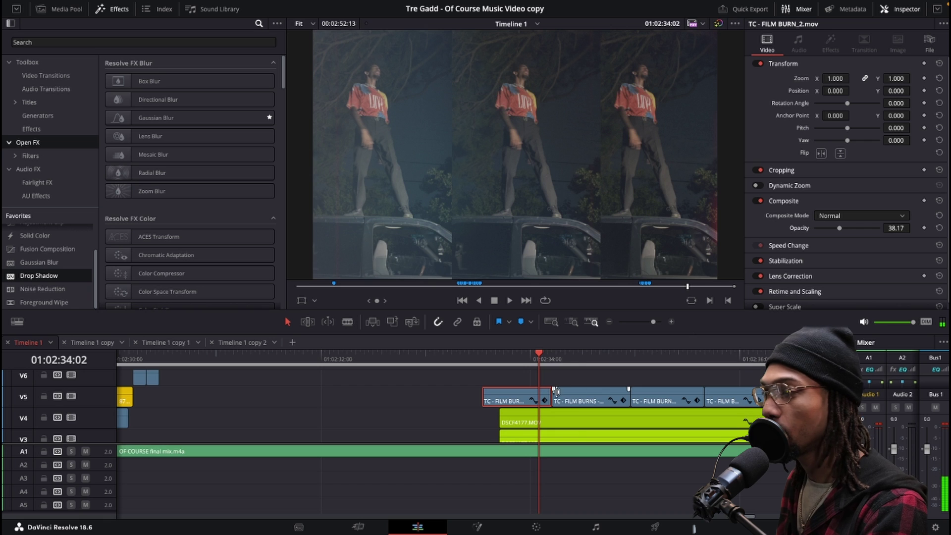
{"action": "key", "text": "space"}
{"action": "key", "text": "space"}
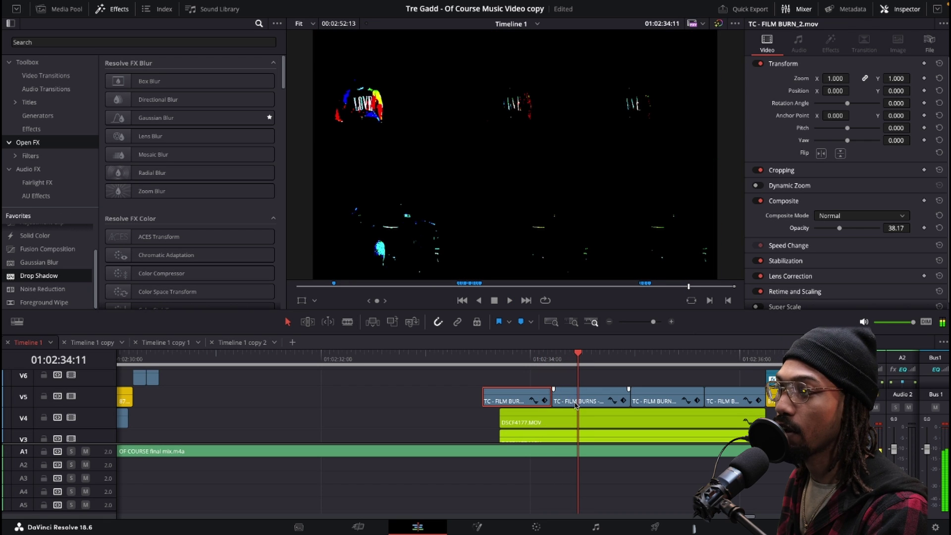
{"action": "left_click", "coordinate": [576, 405]}
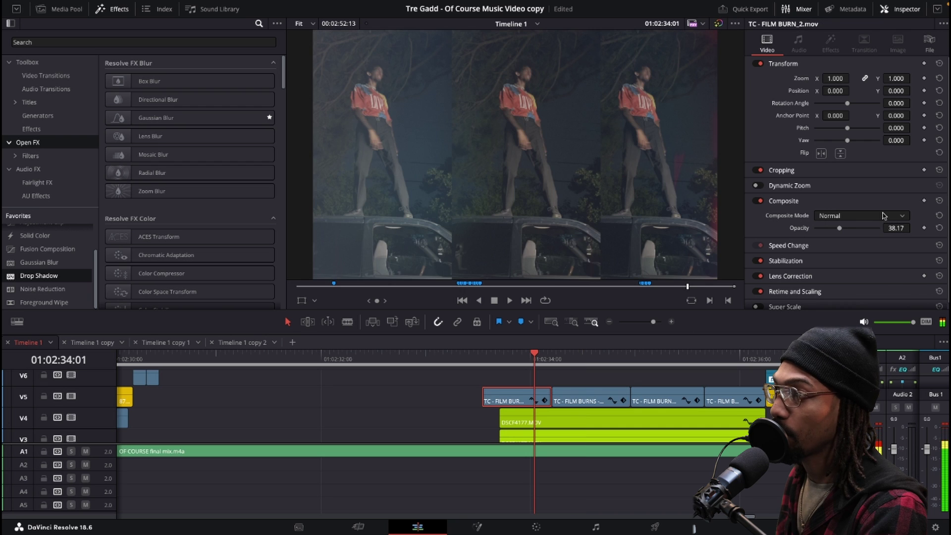
Set the first film burn clip's composite mode to Add
{"action": "left_click", "coordinate": [884, 216]}
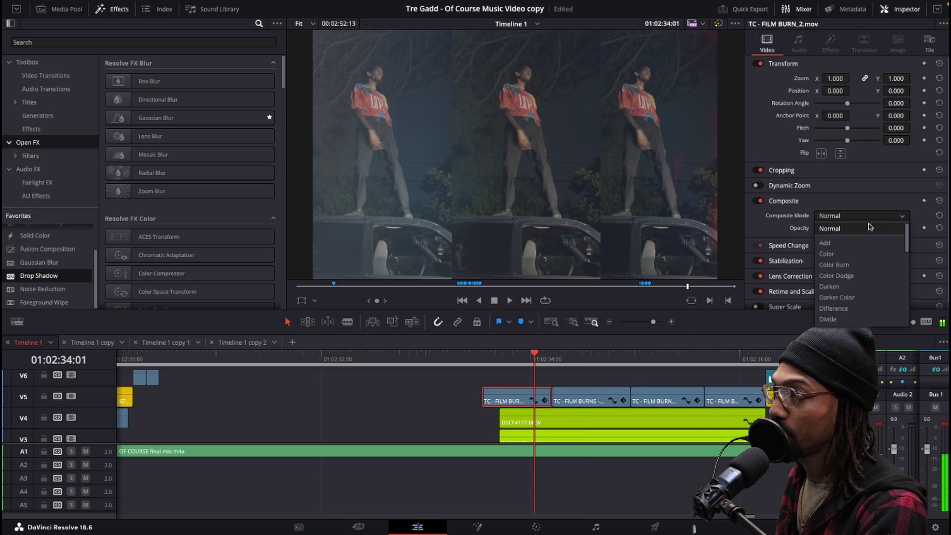
{"action": "left_click", "coordinate": [848, 247]}
{"action": "key", "text": "Left"}
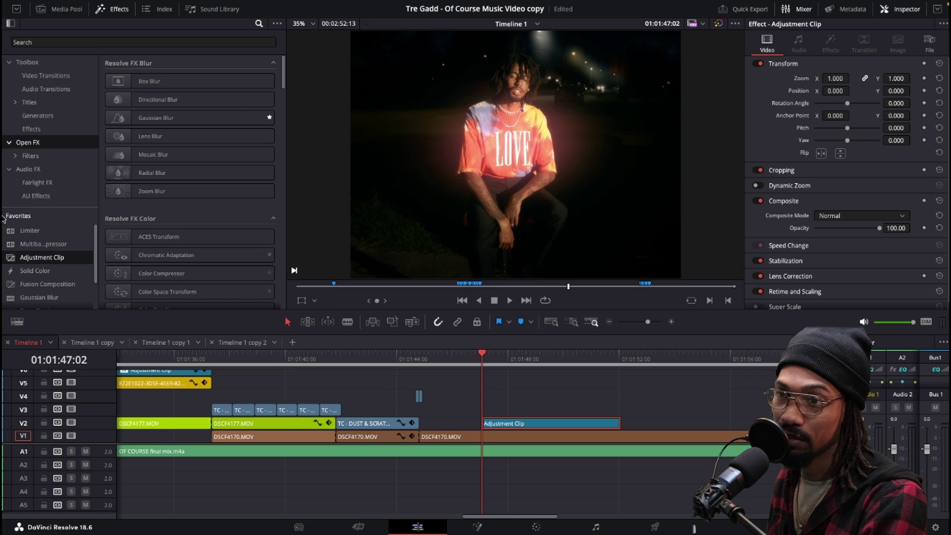
Search the effects for "tran" and apply the Transform effect to the adjustment clip on V2
{"action": "left_click", "coordinate": [58, 42]}
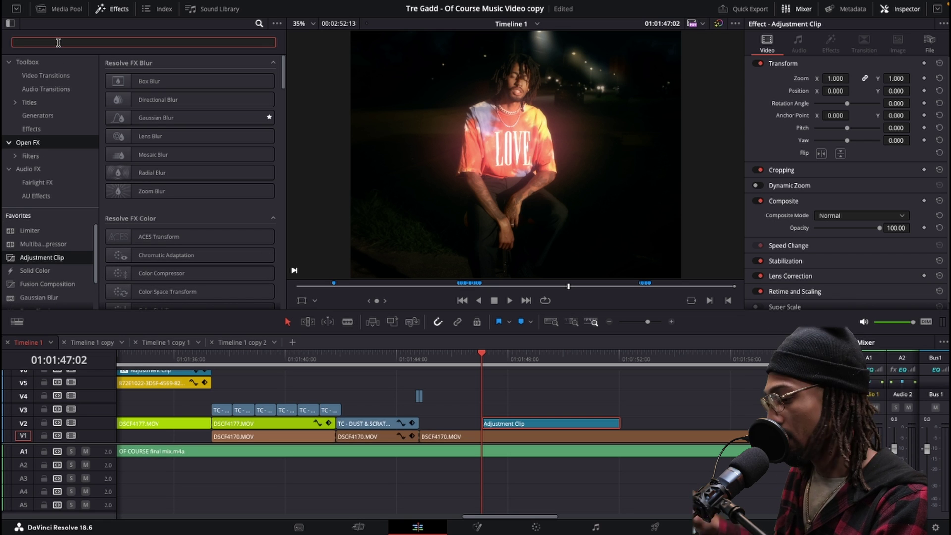
{"action": "type", "text": "tra"}
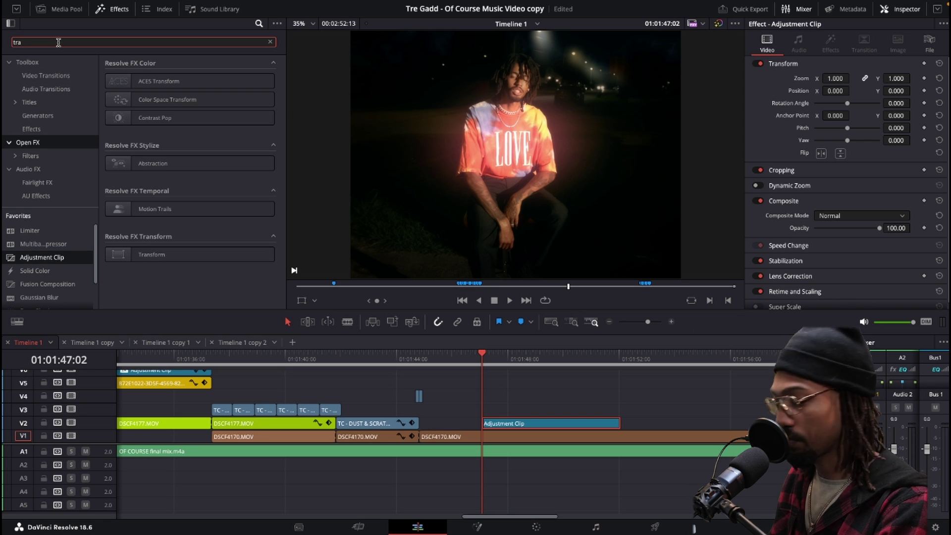
{"action": "type", "text": "n"}
{"action": "key", "text": "ctrl+Down"}
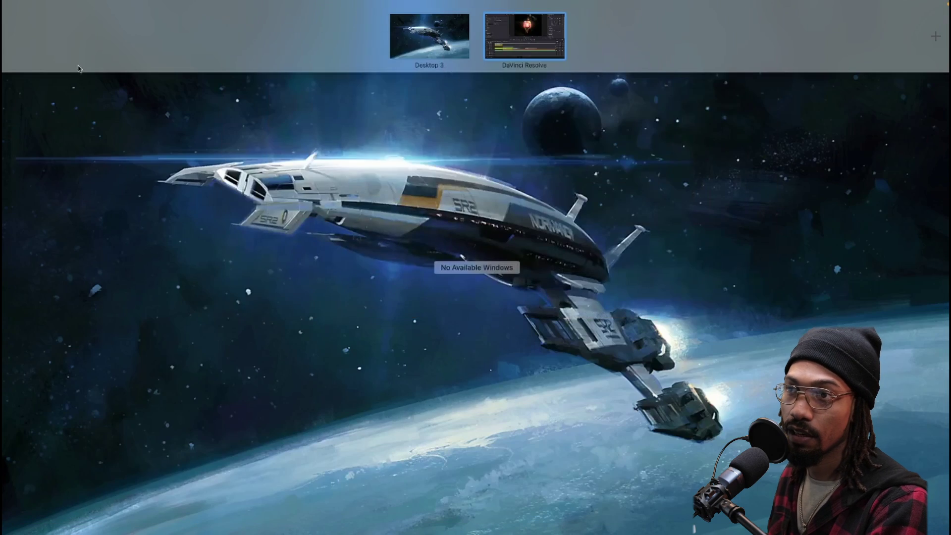
{"action": "key", "text": "ctrl+Down"}
{"action": "left_click_drag", "start_coordinate": [137, 151], "coordinate": [499, 422]}
{"action": "left_click", "coordinate": [507, 407]}
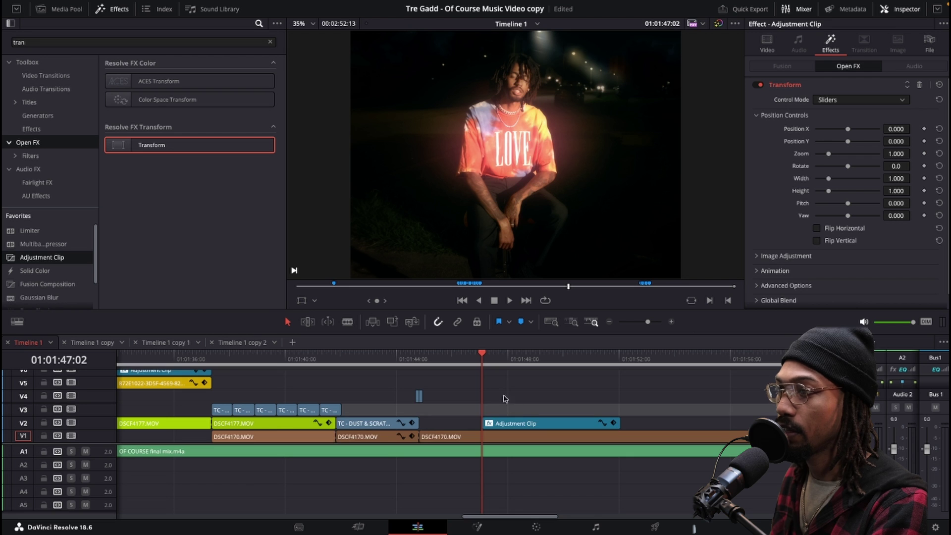
Reset the Transform effect's height to 1.000 and pitch to 0.000, and expand its image adjustment settings
{"action": "mouse_move", "coordinate": [489, 367]}
{"action": "left_mouse_down"}
{"action": "mouse_move", "coordinate": [529, 367]}
{"action": "mouse_move", "coordinate": [483, 367]}
{"action": "left_mouse_up"}
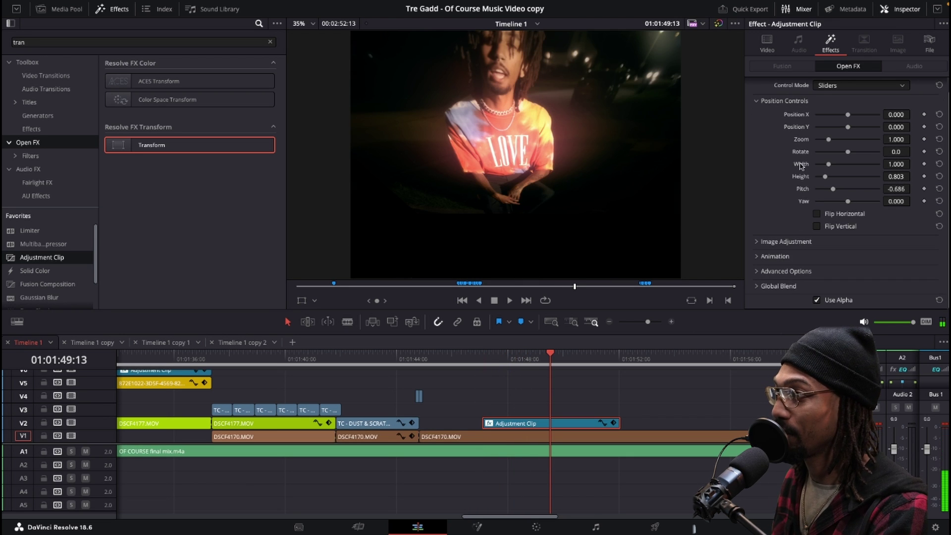
{"action": "double_click", "coordinate": [801, 177]}
{"action": "double_click", "coordinate": [803, 189]}
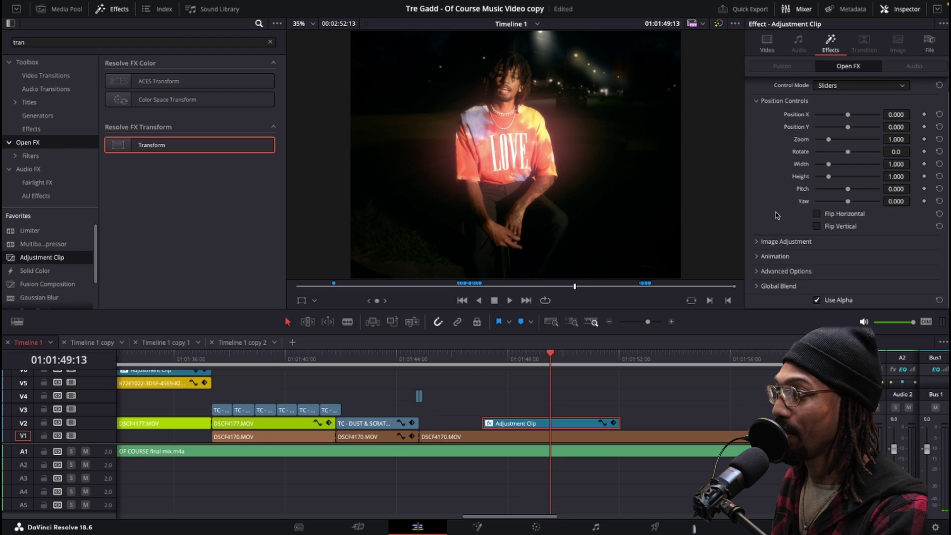
{"action": "left_click", "coordinate": [763, 243]}
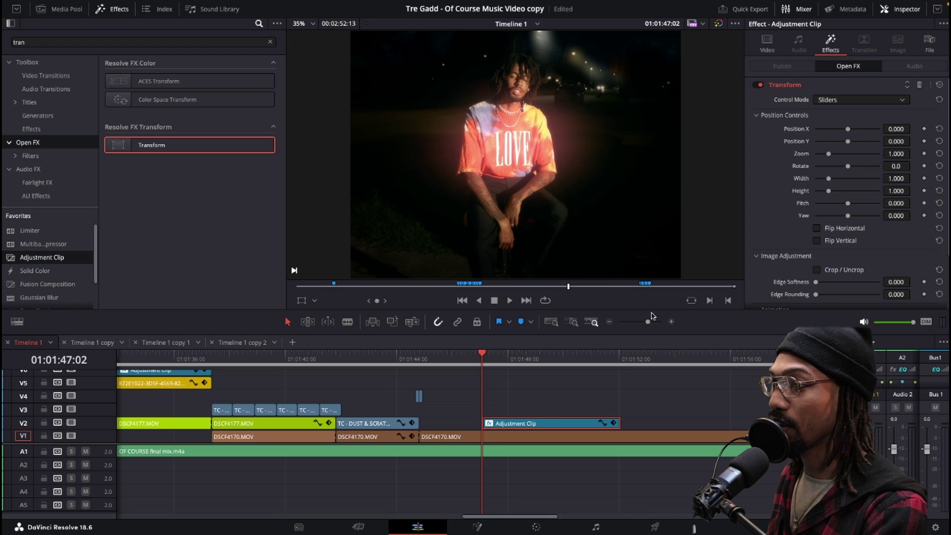
Keyframe the Transform effect at 01:01:47:07 with Position X -0.002, Position Y -0.492 and Zoom 2.314
{"action": "left_click", "coordinate": [540, 410]}
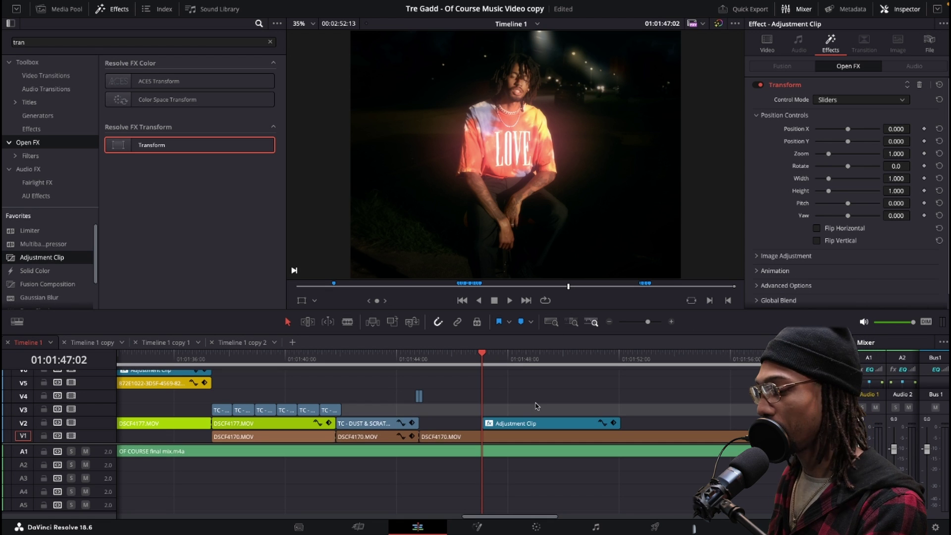
{"action": "key", "text": "Right"}
{"action": "key", "text": "Right"}
{"action": "key", "text": "Right"}
{"action": "key", "text": "Right"}
{"action": "scroll", "coordinate": [535, 407], "scroll_direction": "up", "scroll_amount": 3}
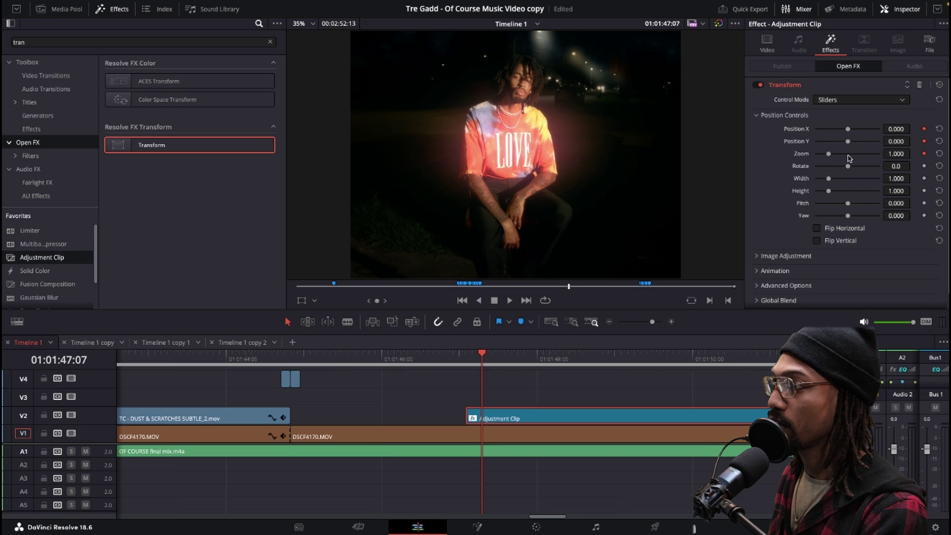
{"action": "left_click_drag", "start_coordinate": [831, 157], "coordinate": [897, 130]}
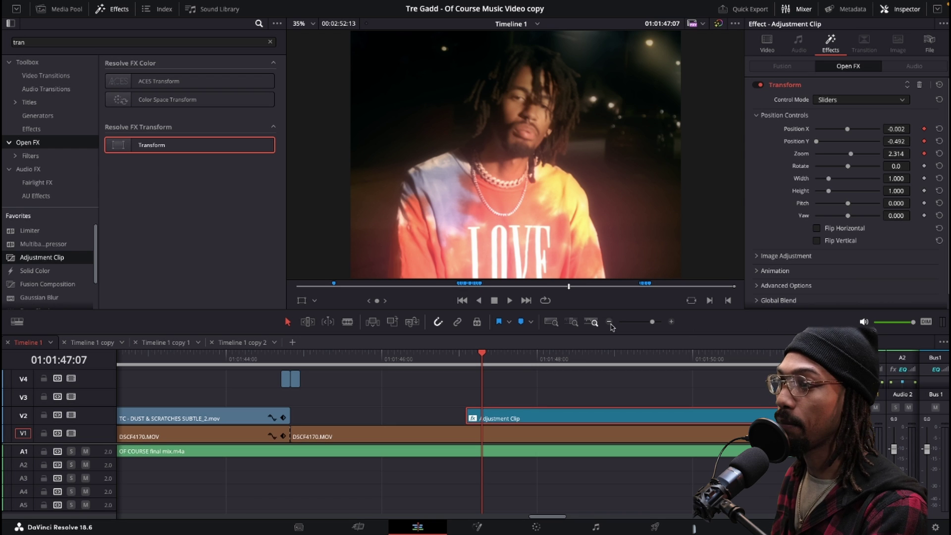
At the adjustment clip's start, keyframe Position X and Y at 0.000 and Zoom at 1.000
{"action": "left_click", "coordinate": [467, 361]}
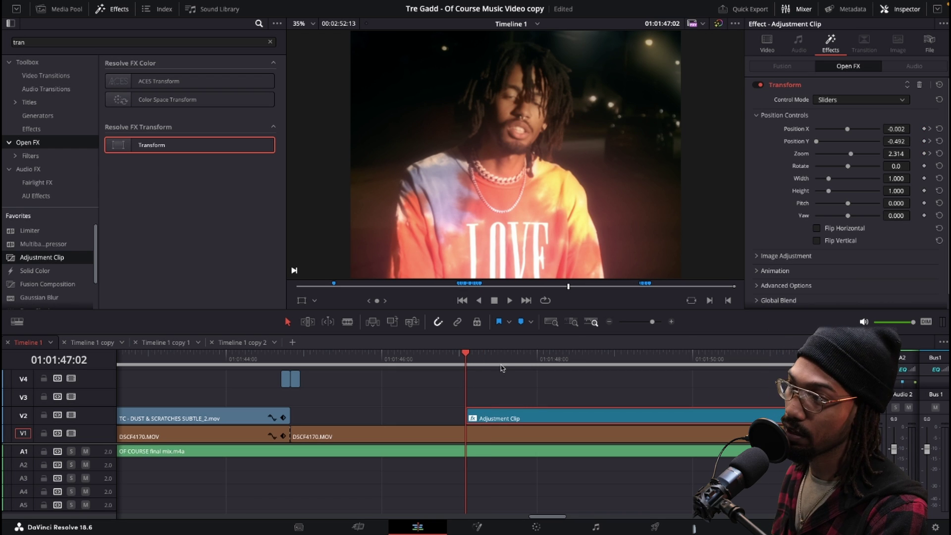
{"action": "double_click", "coordinate": [795, 129]}
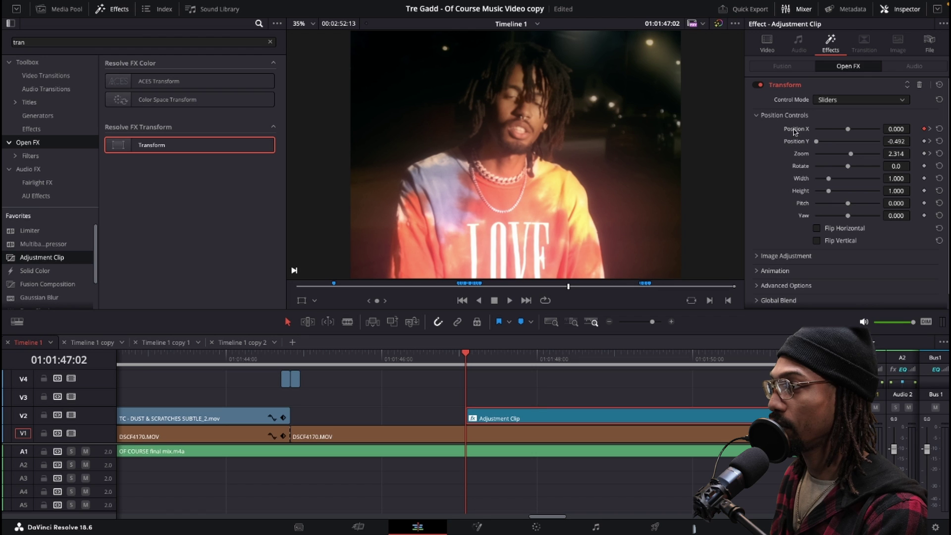
{"action": "double_click", "coordinate": [796, 142]}
{"action": "double_click", "coordinate": [801, 155]}
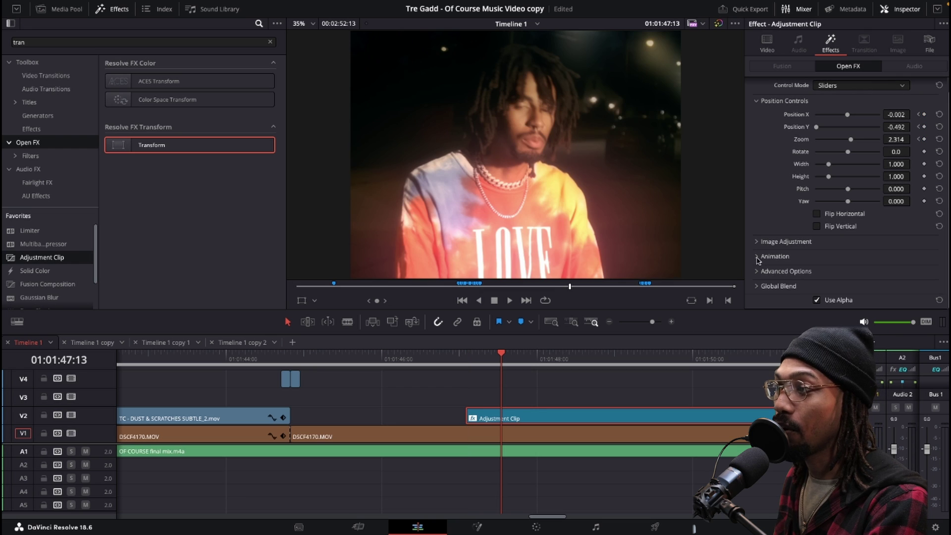
Set the Transform effect's motion blur to 1.000 and play the zoom from the adjustment clip's start
{"action": "left_click", "coordinate": [758, 258]}
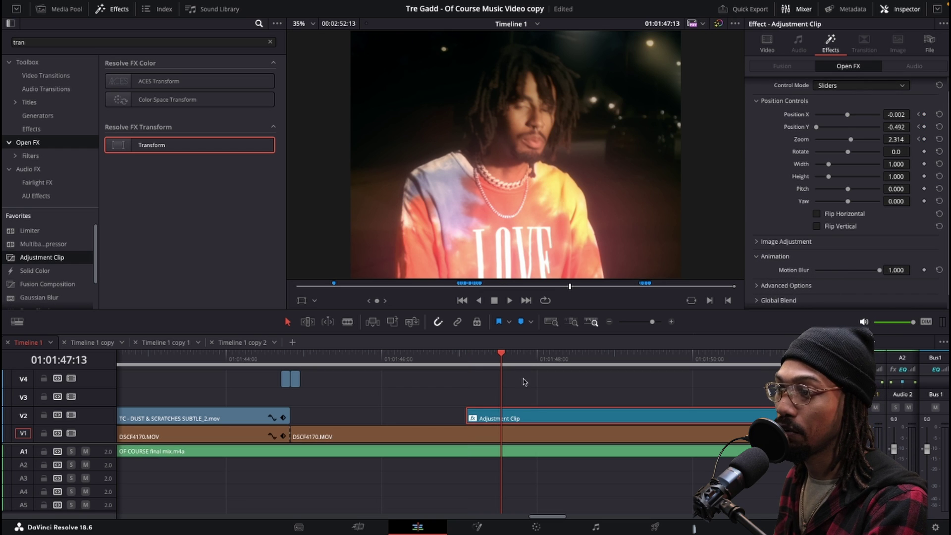
{"action": "left_click", "coordinate": [465, 362]}
{"action": "key", "text": "space"}
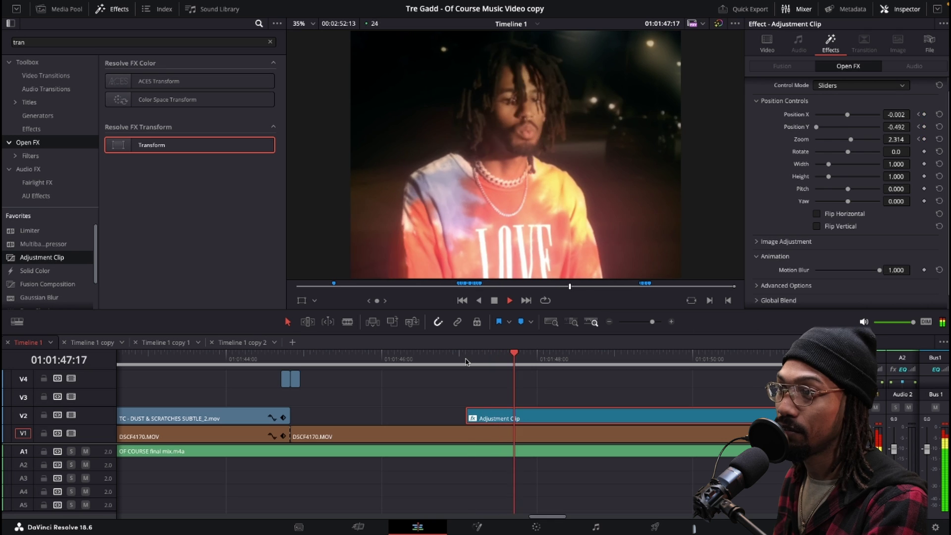
Step back and forth frame by frame through the start of the adjustment clip to examine the motion-blurred zoom
{"action": "left_click", "coordinate": [464, 362]}
{"action": "key", "text": "Right"}
{"action": "key", "text": "Right"}
{"action": "key", "text": "Right"}
{"action": "key", "text": "Right"}
{"action": "key", "text": "Right"}
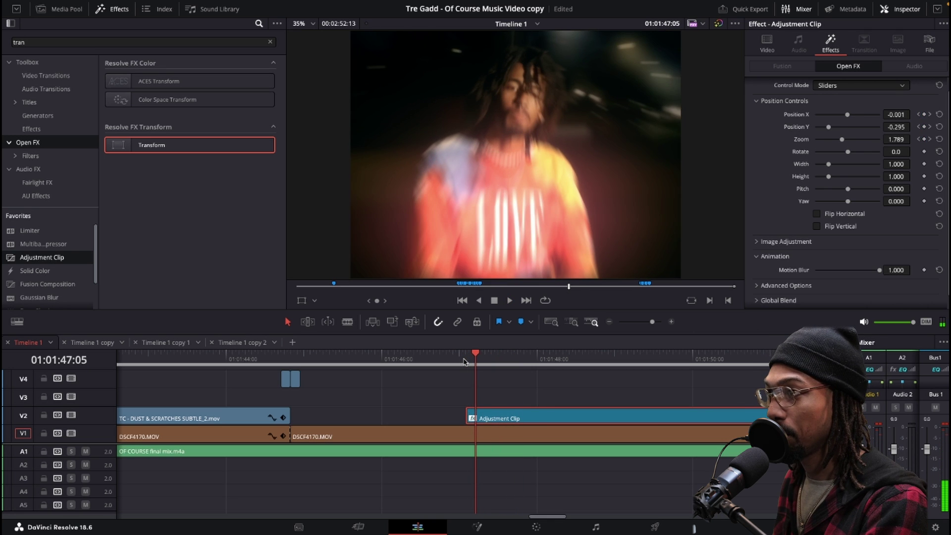
{"action": "key", "text": "Right"}
{"action": "key", "text": "Right"}
{"action": "key", "text": "Left"}
{"action": "key", "text": "Left"}
{"action": "key", "text": "Left"}
{"action": "key", "text": "Left"}
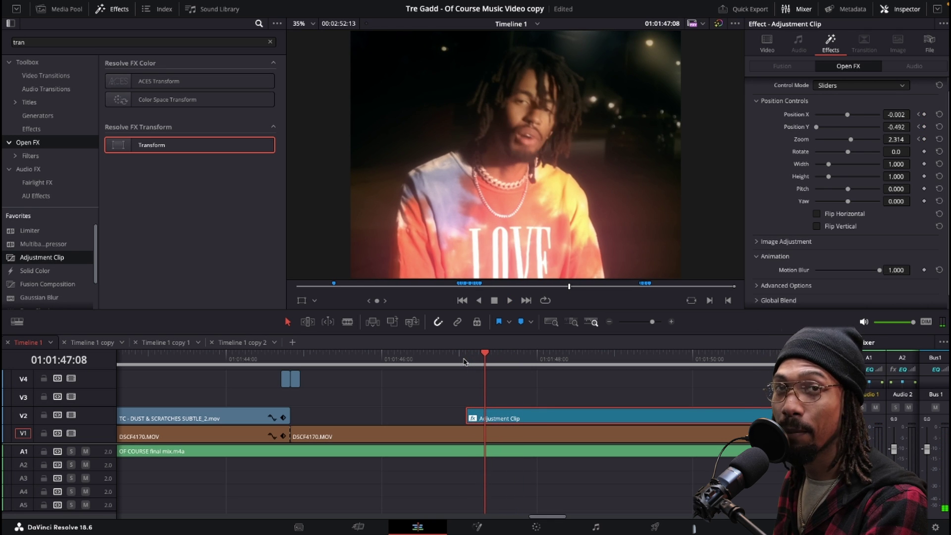
{"action": "key", "text": "Left"}
{"action": "key", "text": "Left"}
{"action": "key", "text": "Left"}
{"action": "key", "text": "Left"}
{"action": "key", "text": "Left"}
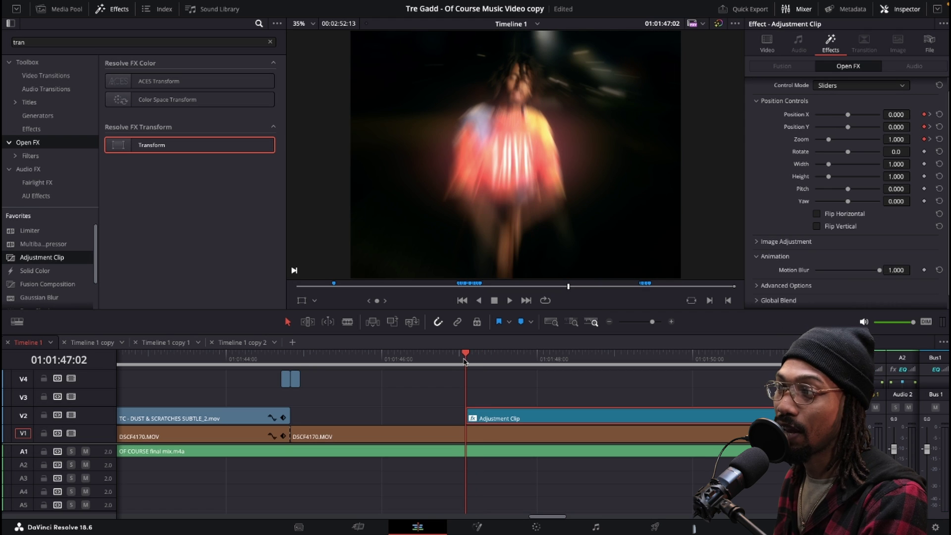
{"action": "key", "text": "Right"}
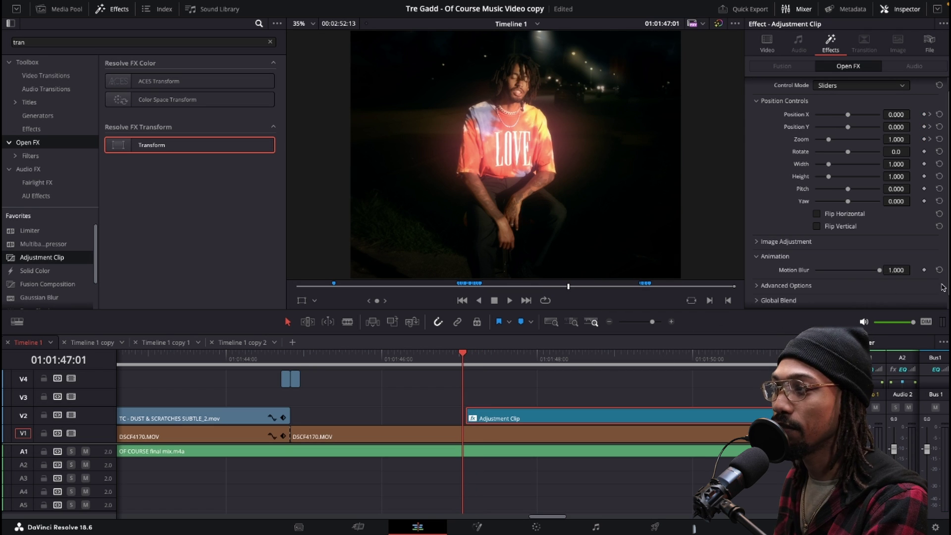
{"action": "key", "text": "Right"}
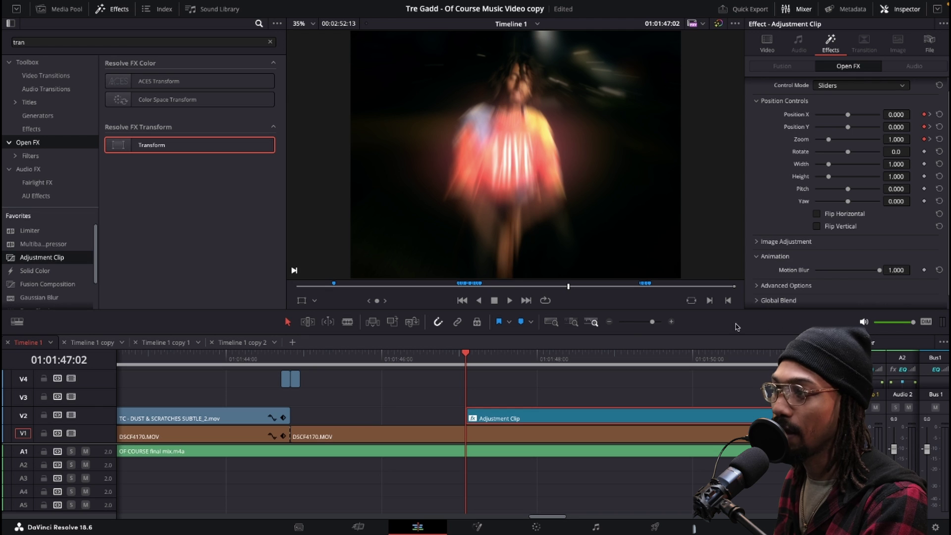
{"action": "key", "text": "Right"}
{"action": "key", "text": "Right"}
{"action": "key", "text": "Right"}
{"action": "key", "text": "Right"}
{"action": "key", "text": "Right"}
{"action": "key", "text": "Right"}
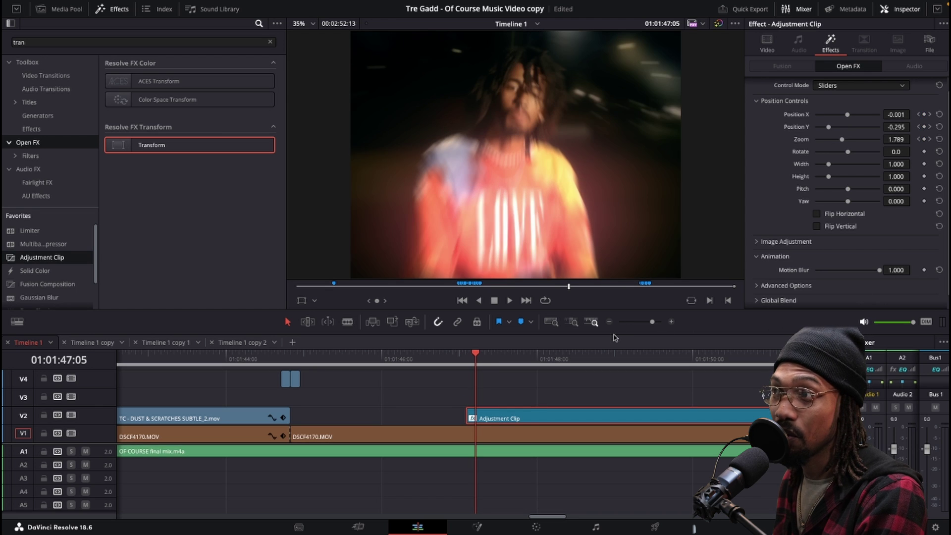
{"action": "key", "text": "Right"}
{"action": "key", "text": "Right"}
{"action": "key", "text": "Right"}
{"action": "key", "text": "Right"}
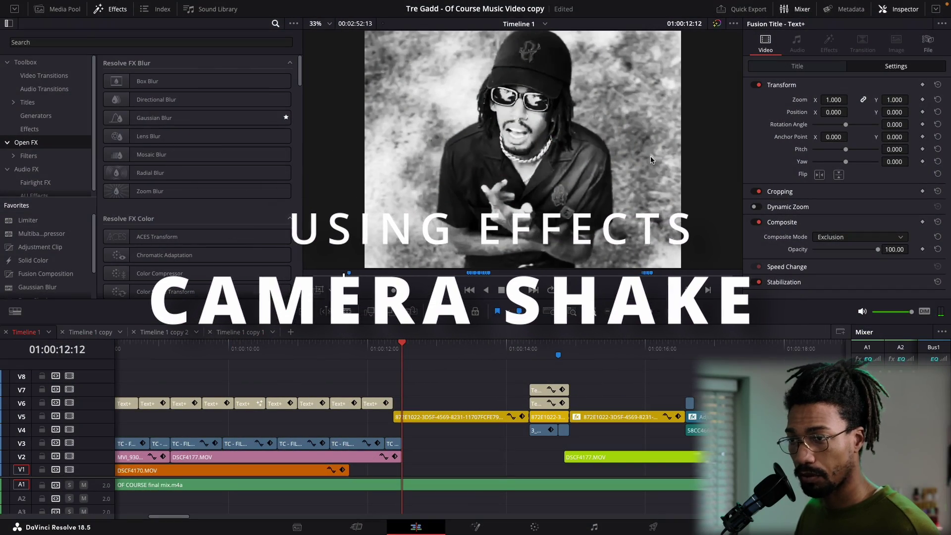
Go to the stacked Text+ titles at 01:00:14:08 and show the Camera Shake settings of the Video 7 title
{"action": "left_click", "coordinate": [548, 353]}
{"action": "key", "text": "Up"}
{"action": "scroll", "coordinate": [557, 393], "scroll_direction": "up", "scroll_amount": 2}
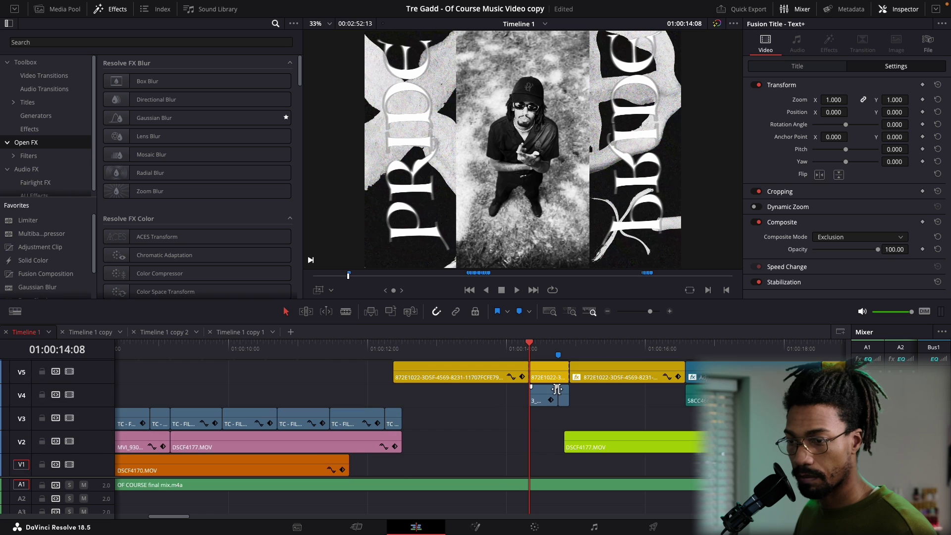
{"action": "scroll", "coordinate": [550, 406], "scroll_direction": "up", "scroll_amount": 3}
{"action": "key", "text": "super+equal"}
{"action": "scroll", "coordinate": [524, 433], "scroll_direction": "down", "scroll_amount": 2}
{"action": "scroll", "coordinate": [526, 433], "scroll_direction": "up", "scroll_amount": 3}
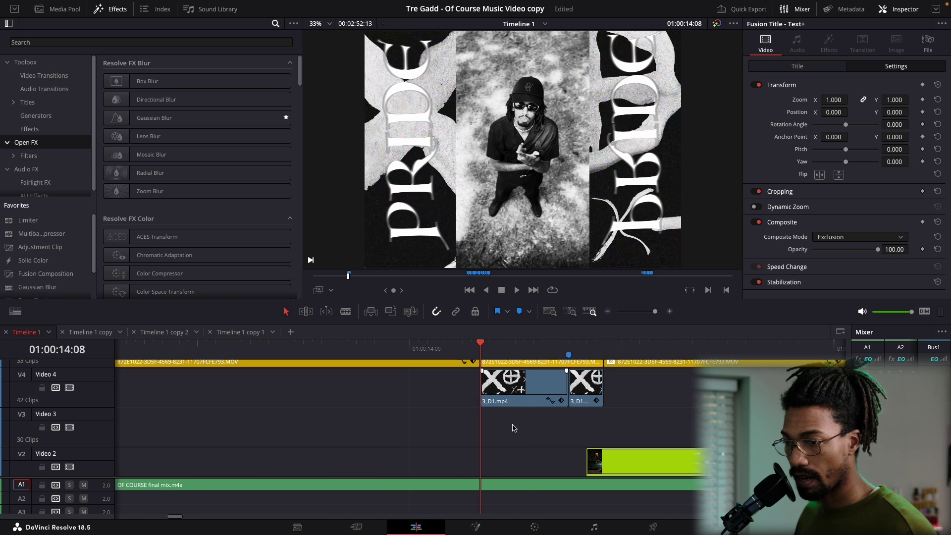
{"action": "scroll", "coordinate": [565, 402], "scroll_direction": "up", "scroll_amount": 5}
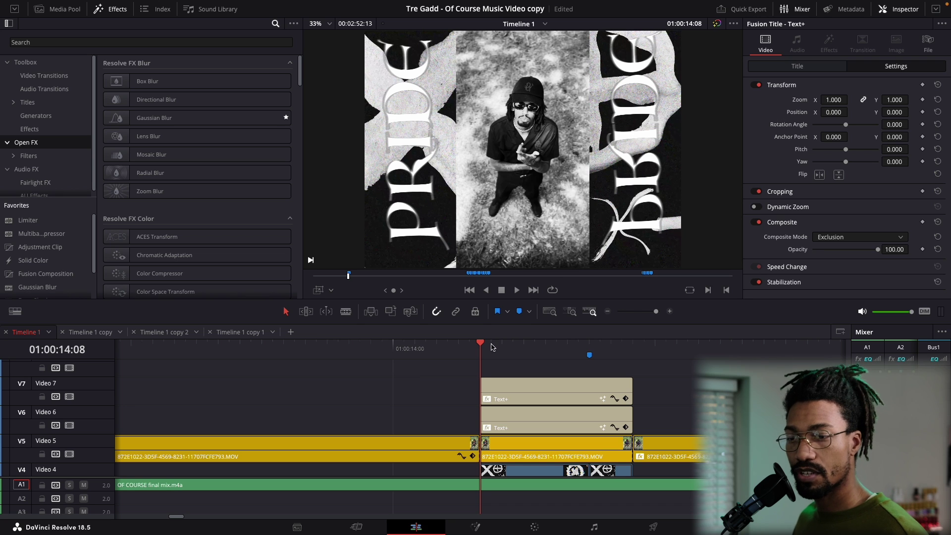
{"action": "left_click", "coordinate": [510, 395]}
{"action": "left_click", "coordinate": [829, 44]}
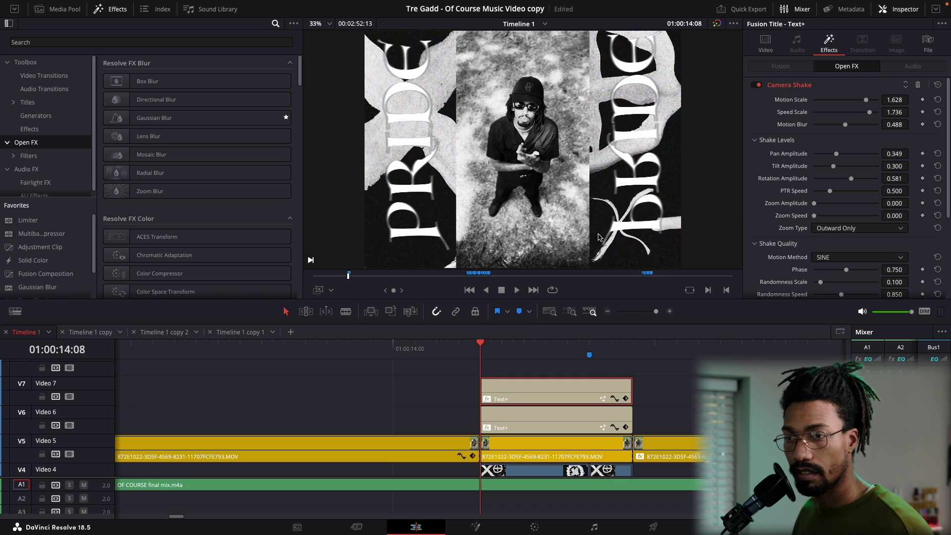
Play the timeline from 01:00:13:21, just before the stacked titles, to preview their camera shake
{"action": "left_click", "coordinate": [361, 356]}
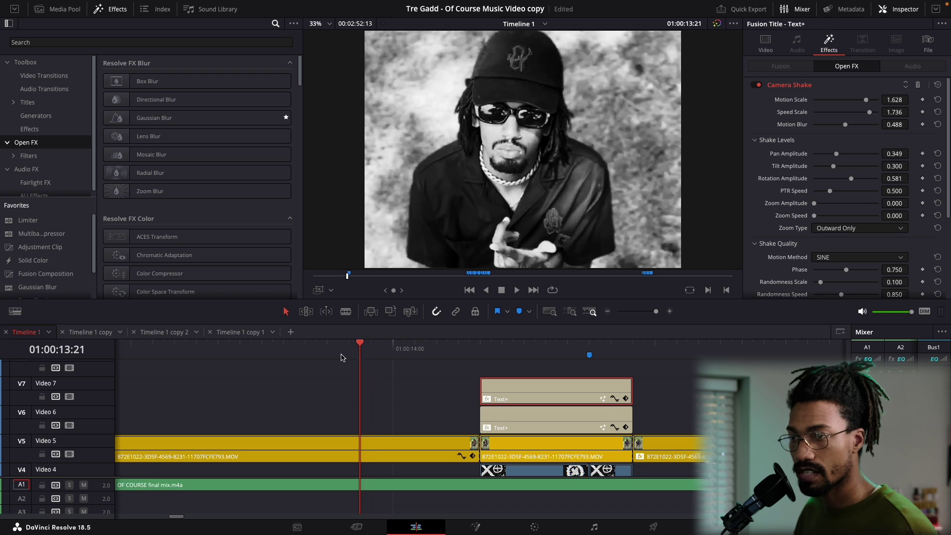
{"action": "left_click", "coordinate": [341, 367]}
{"action": "key", "text": "space"}
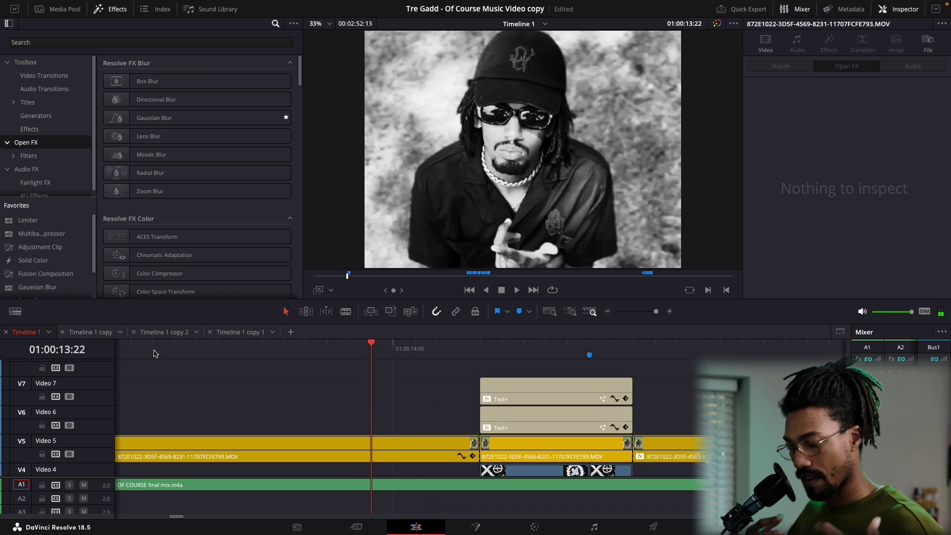
{"action": "key", "text": "space"}
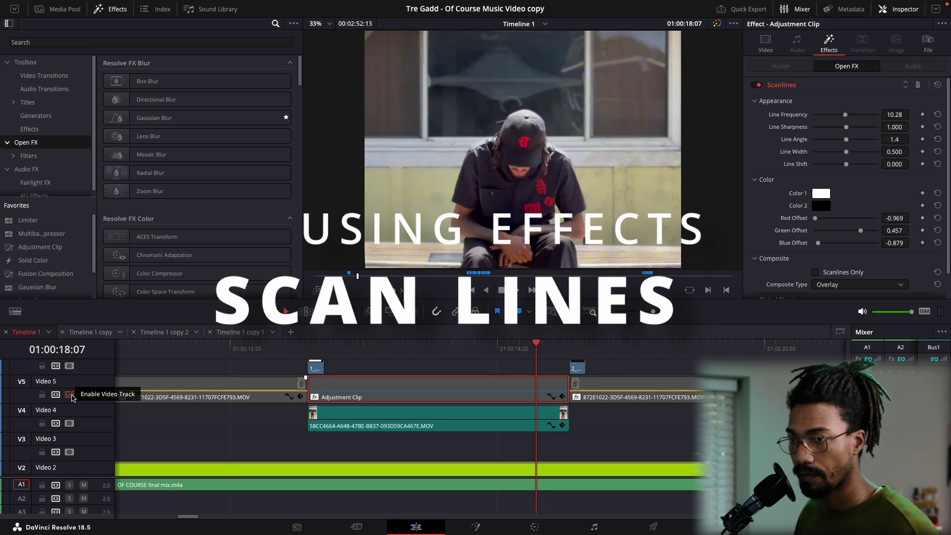
Re-enable the Video 5 track holding the Scanlines adjustment clip, and search the effects library for "scan"
{"action": "left_click", "coordinate": [70, 395]}
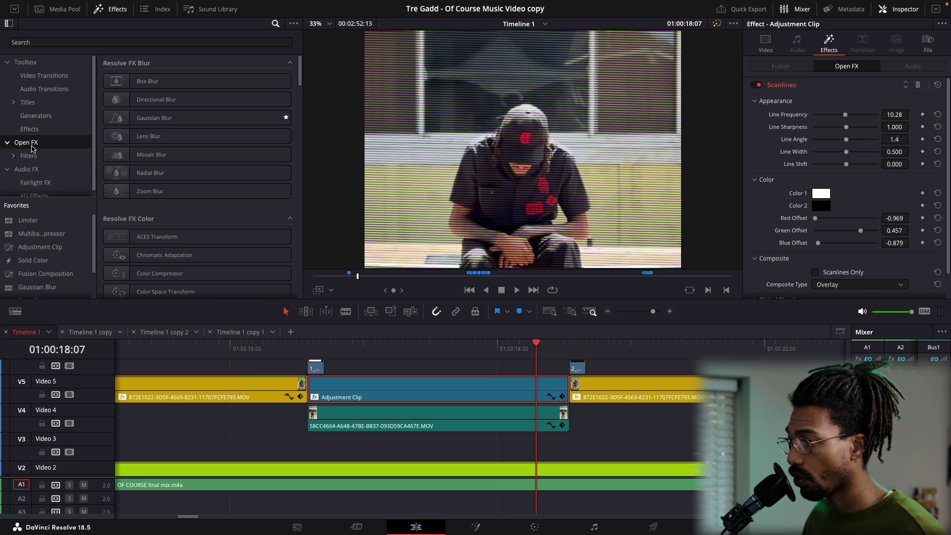
{"action": "left_click", "coordinate": [58, 41]}
{"action": "type", "text": "sca"}
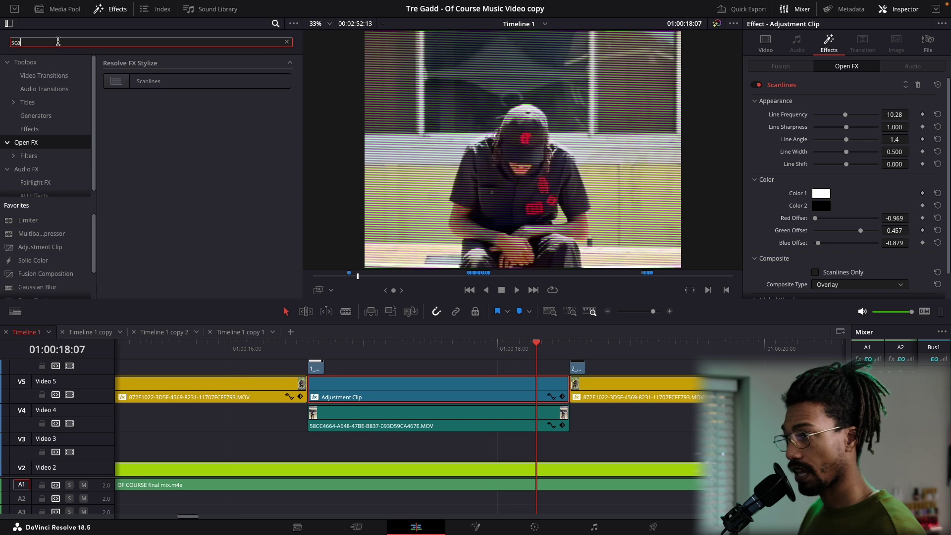
{"action": "type", "text": "n"}
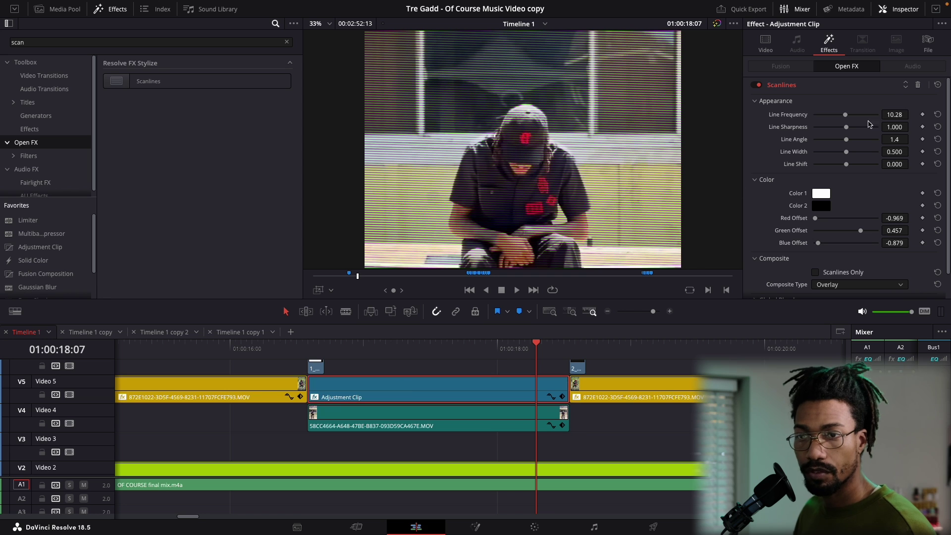
{"action": "mouse_move", "coordinate": [847, 128]}
{"action": "left_mouse_down"}
{"action": "mouse_move", "coordinate": [835, 128]}
{"action": "mouse_move", "coordinate": [857, 128]}
{"action": "mouse_move", "coordinate": [852, 115]}
{"action": "left_mouse_up"}
{"action": "left_click_drag", "start_coordinate": [846, 152], "coordinate": [854, 163]}
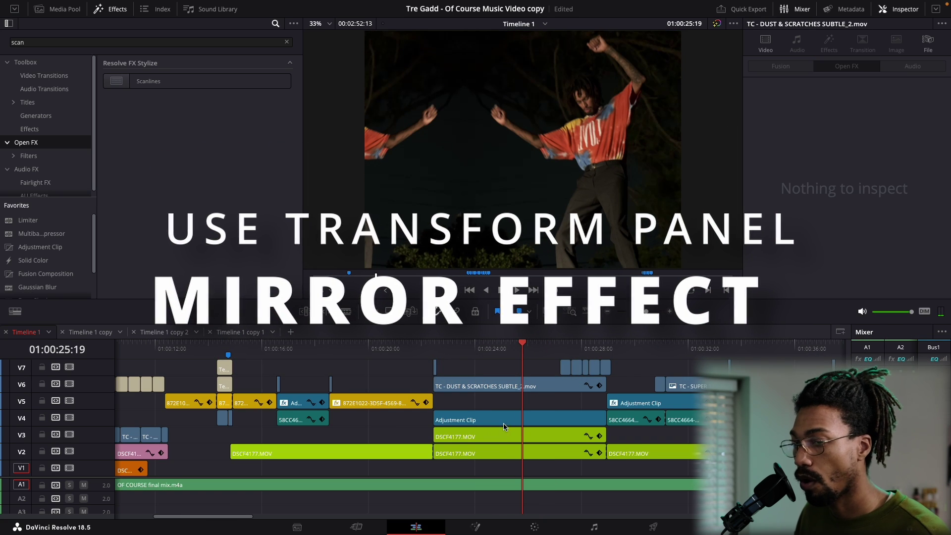
Compare the transform settings of the stacked DSCF4177.MOV clips on V2 and V3, switching each track off and back on
{"action": "left_click", "coordinate": [500, 452]}
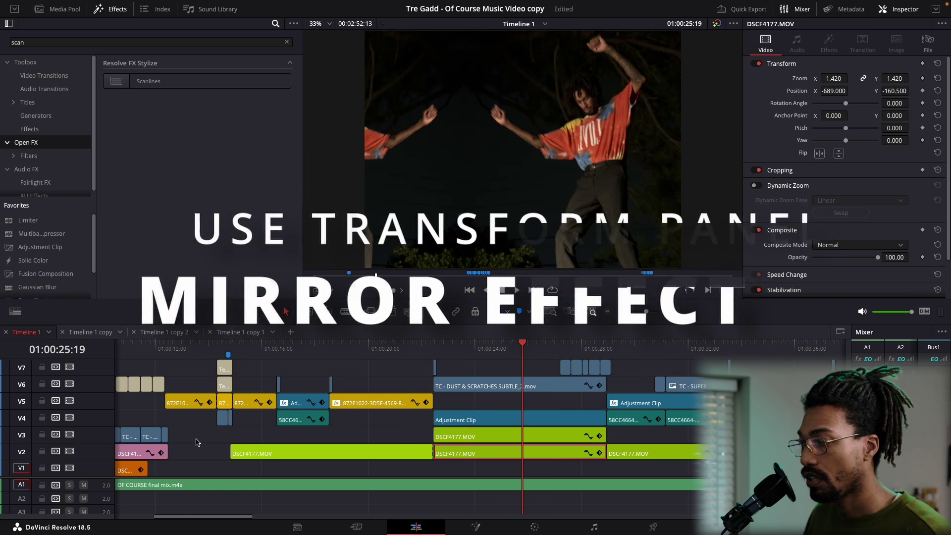
{"action": "left_click", "coordinate": [471, 437]}
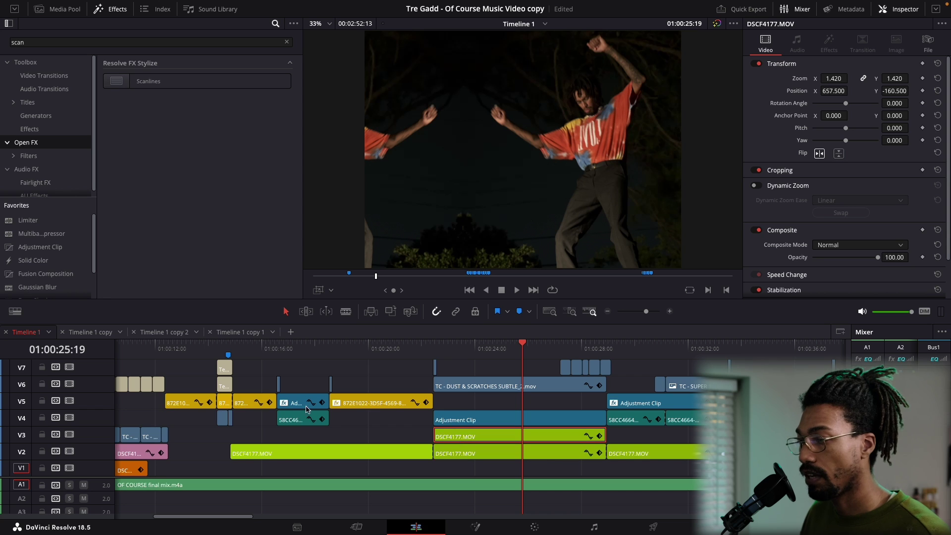
{"action": "left_click", "coordinate": [70, 435]}
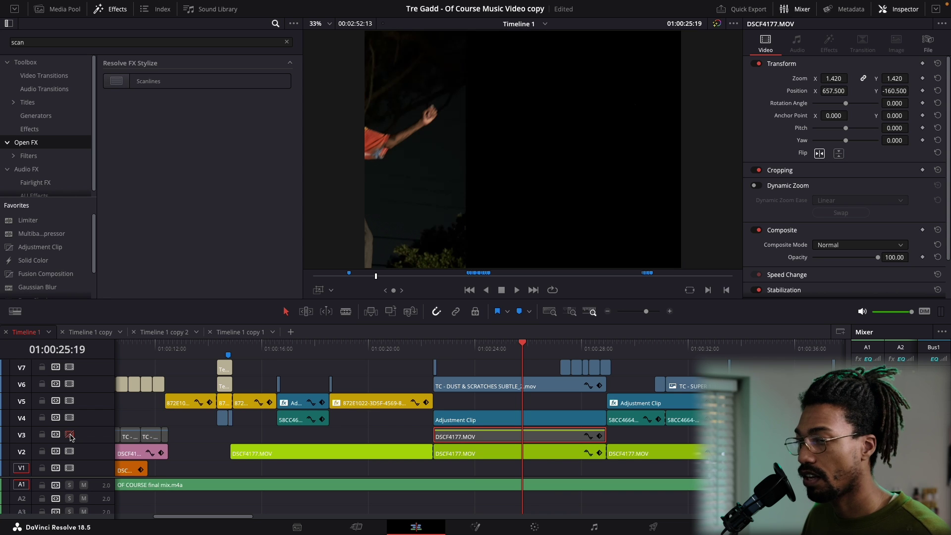
{"action": "left_click", "coordinate": [70, 435]}
{"action": "left_click", "coordinate": [69, 452]}
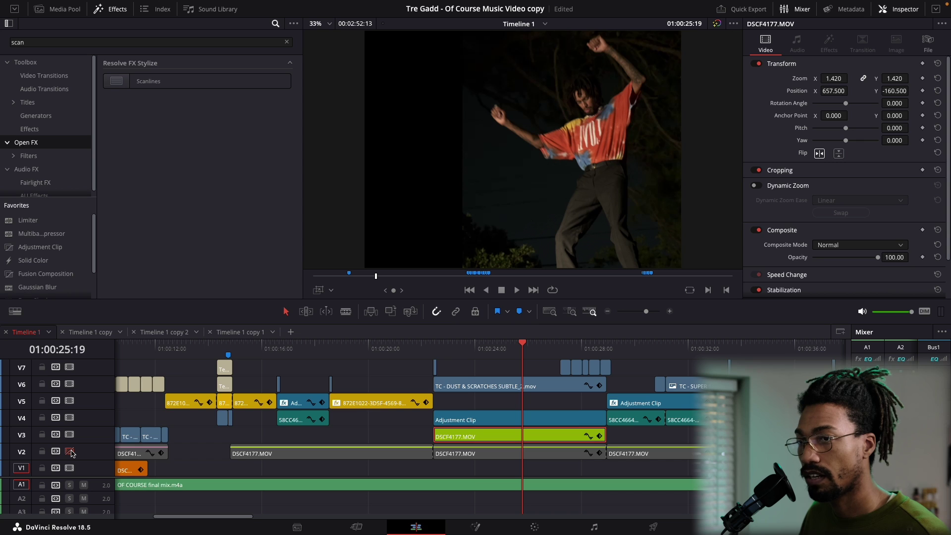
{"action": "left_click", "coordinate": [69, 452]}
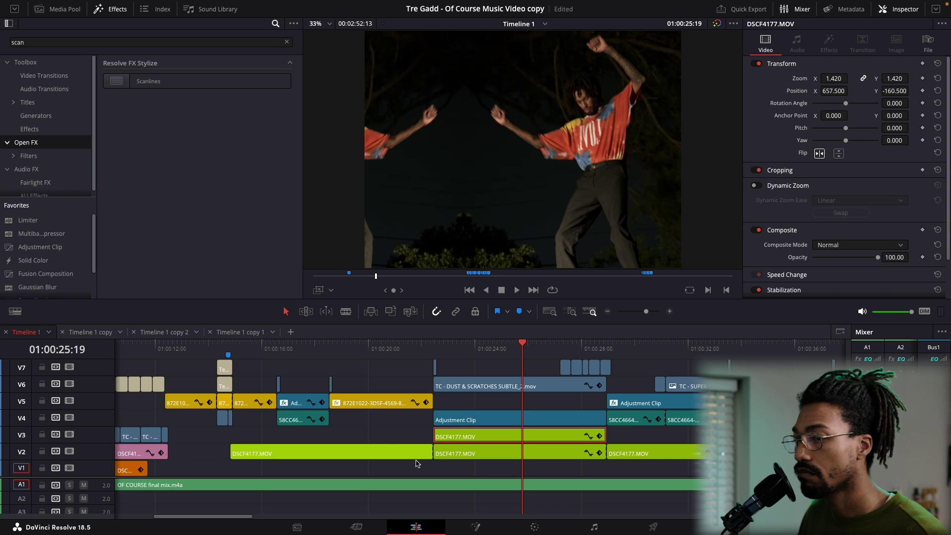
{"action": "left_click", "coordinate": [478, 463]}
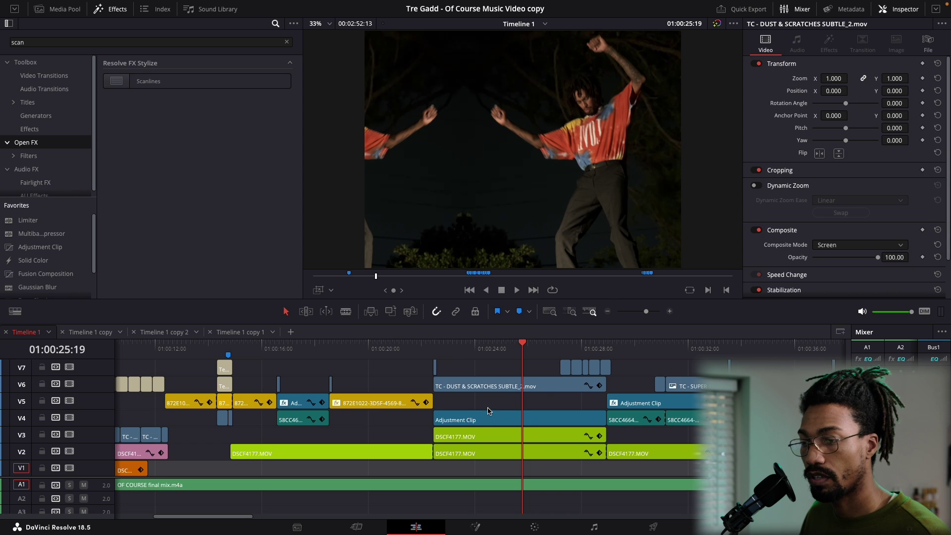
Switch the V3 DSCF4177.MOV clip's horizontal flip off and back on to compare, and play the mirrored section
{"action": "left_click", "coordinate": [491, 436]}
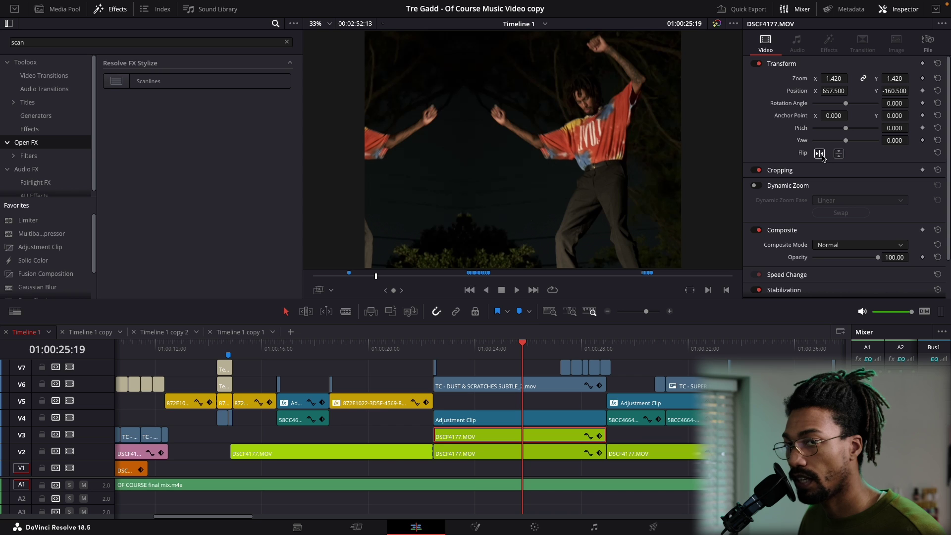
{"action": "left_click", "coordinate": [821, 155]}
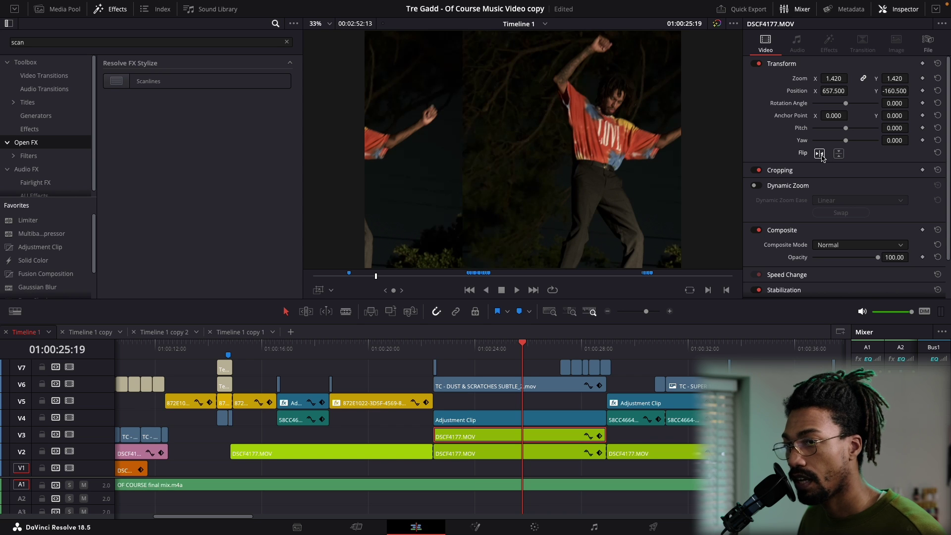
{"action": "left_click", "coordinate": [820, 154]}
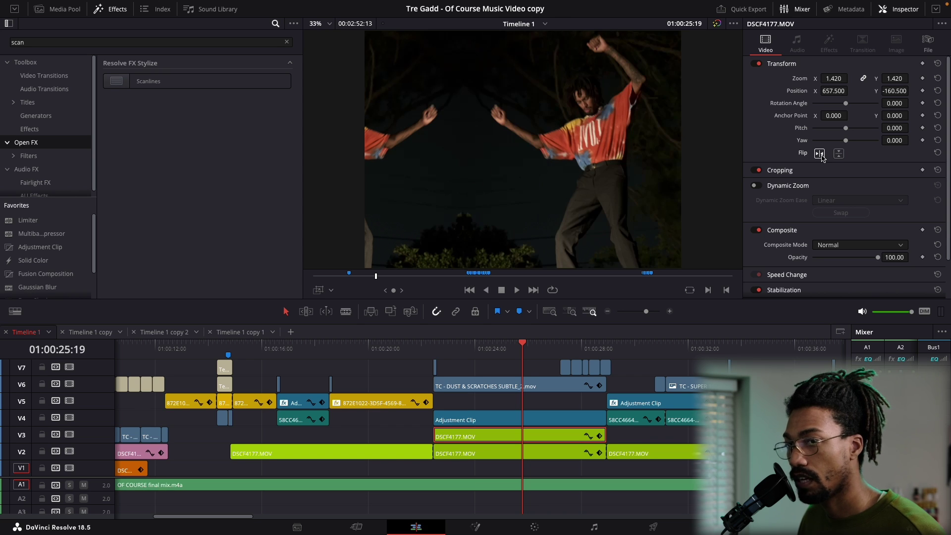
{"action": "key", "text": "space"}
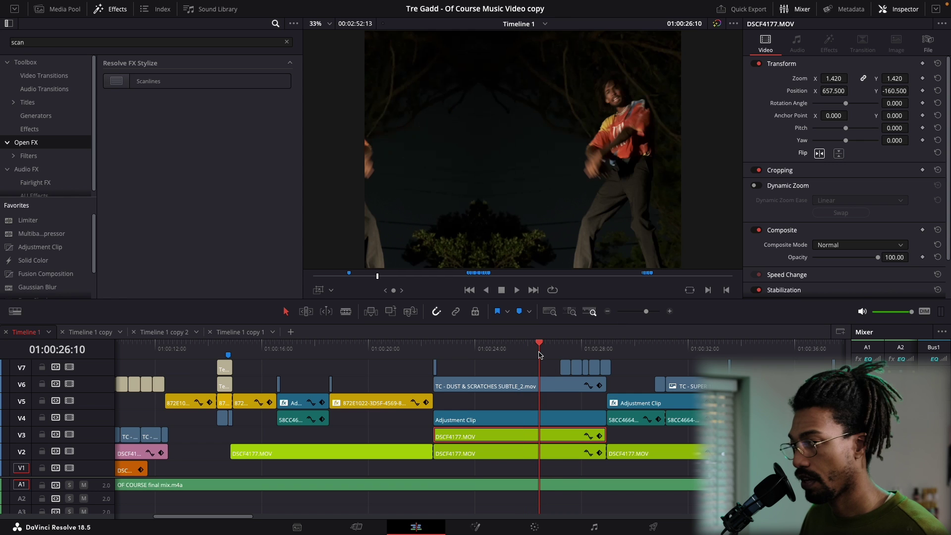
Review the V4 adjustment clip's dynamic zoom between 01:00:22:23 and 01:00:25:09, and disable the V4 track
{"action": "left_click", "coordinate": [473, 419]}
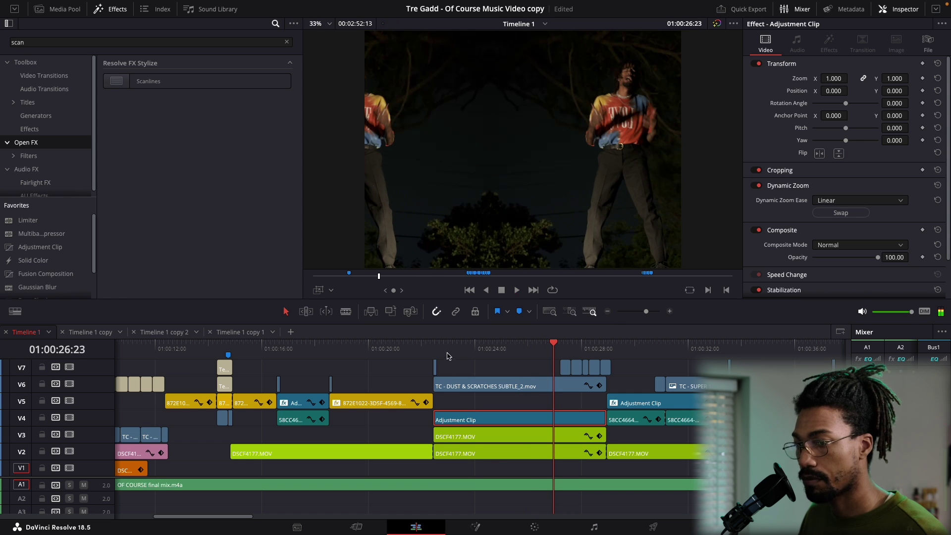
{"action": "left_click", "coordinate": [448, 353]}
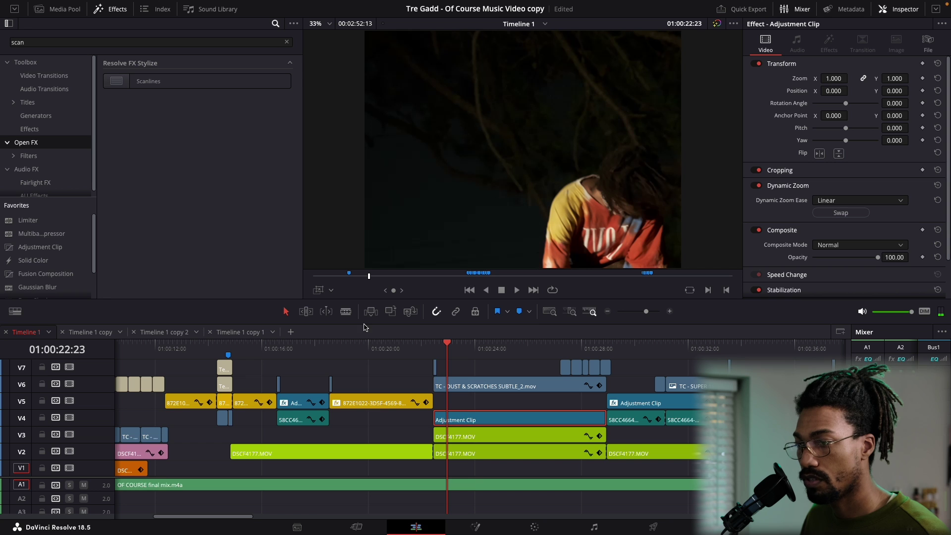
{"action": "left_click_drag", "start_coordinate": [461, 355], "coordinate": [512, 355]}
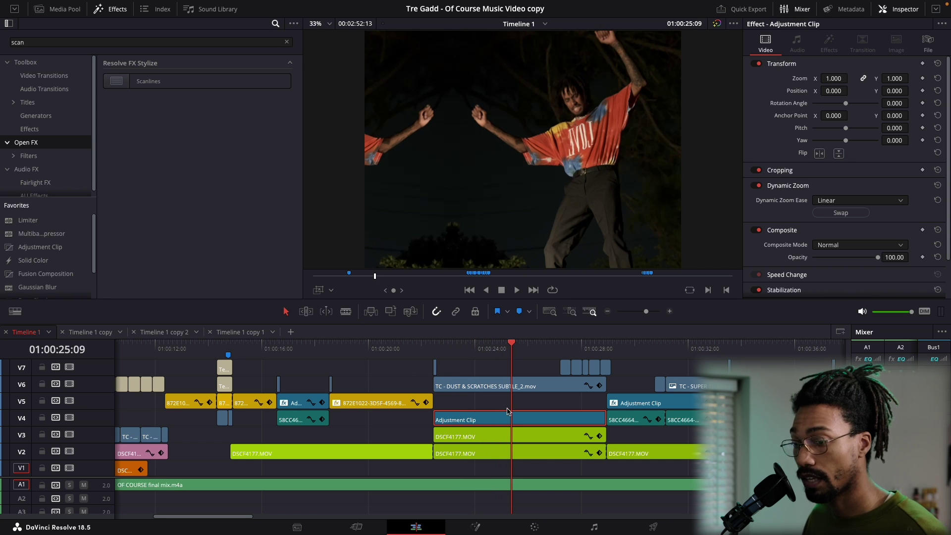
{"action": "left_click", "coordinate": [70, 417]}
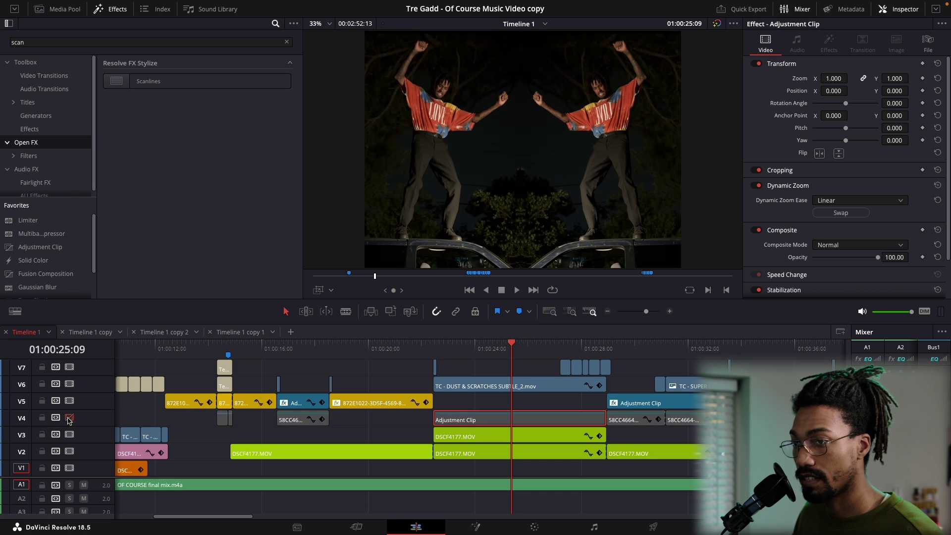